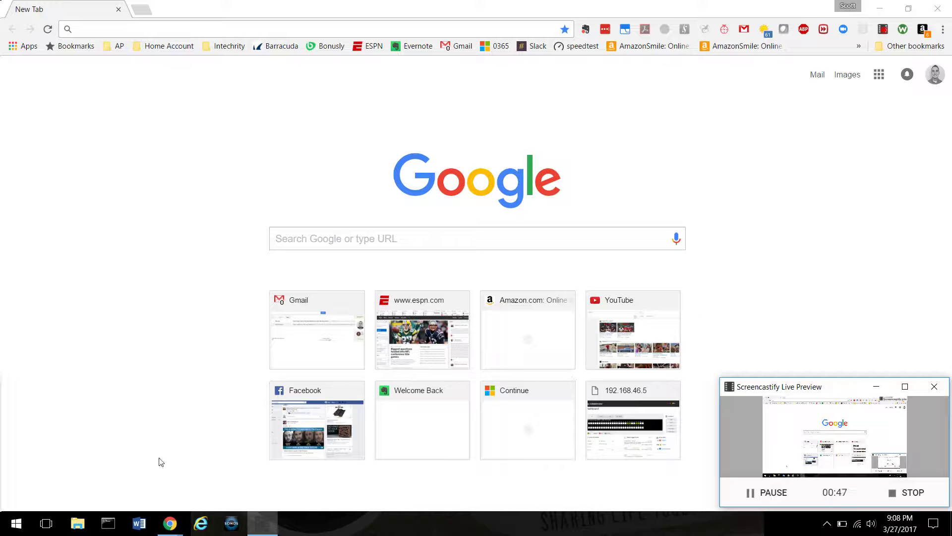
- Open File Explorer on This PC, open the connected iPhone from the tray, and reposition the window
{"action": "left_click", "coordinate": [76, 525]}
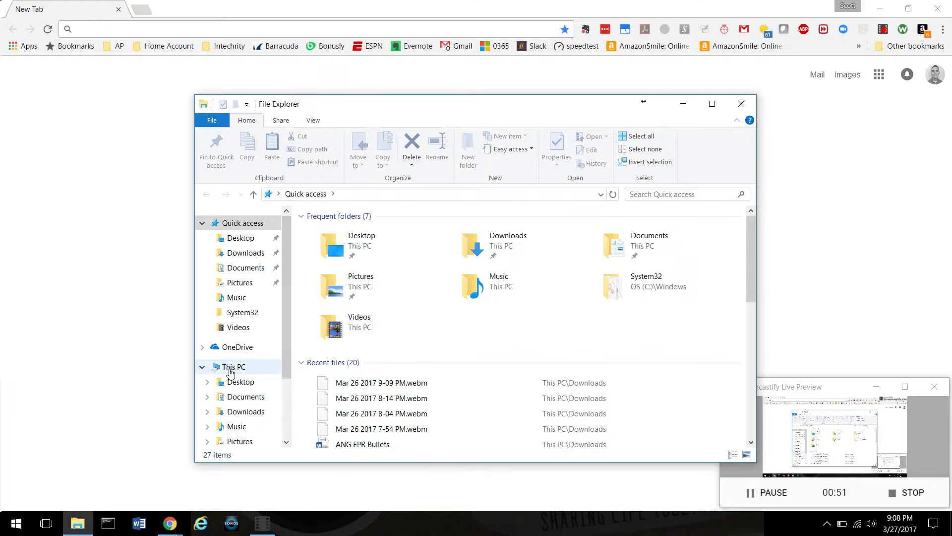
{"action": "left_click", "coordinate": [231, 369]}
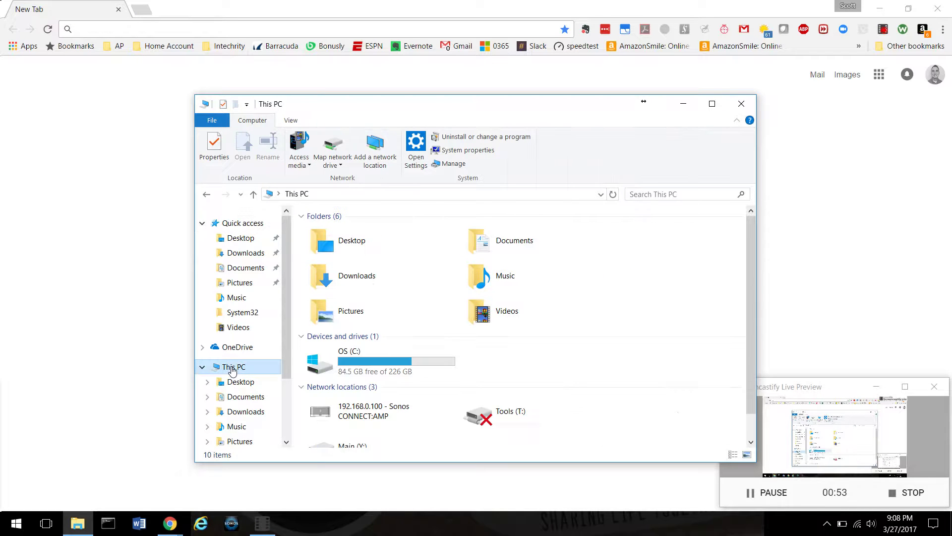
{"action": "scroll", "coordinate": [591, 384], "scroll_direction": "down", "scroll_amount": 1}
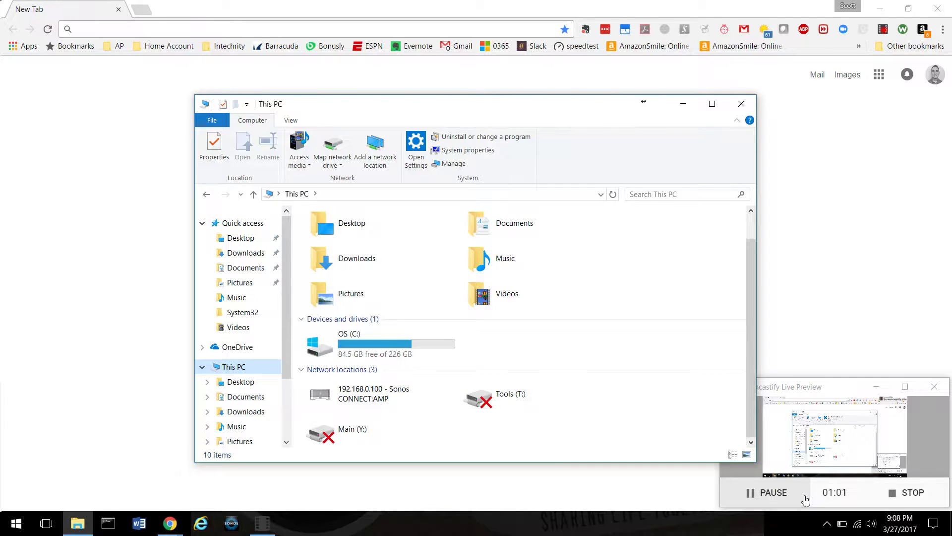
{"action": "left_click", "coordinate": [827, 524]}
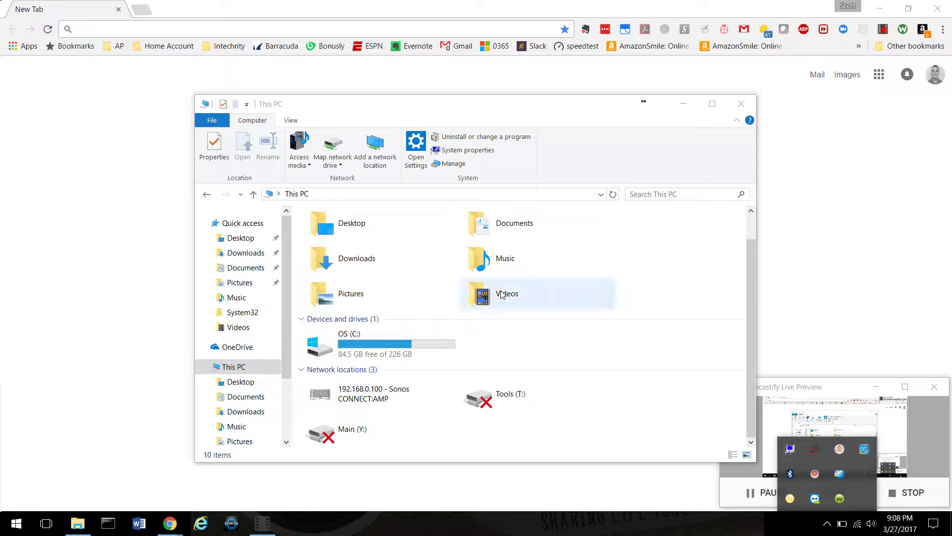
{"action": "left_click_drag", "start_coordinate": [481, 106], "coordinate": [445, 82]}
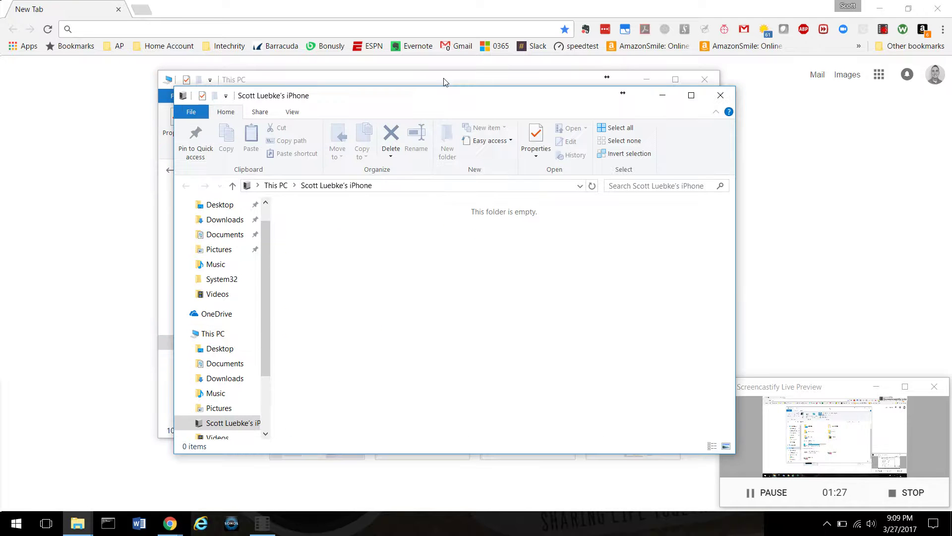
- Close the extra iPhone window and browse to iPhone > Internal Storage > DCIM > 107APPLE
{"action": "left_click_drag", "start_coordinate": [434, 101], "coordinate": [431, 64]}
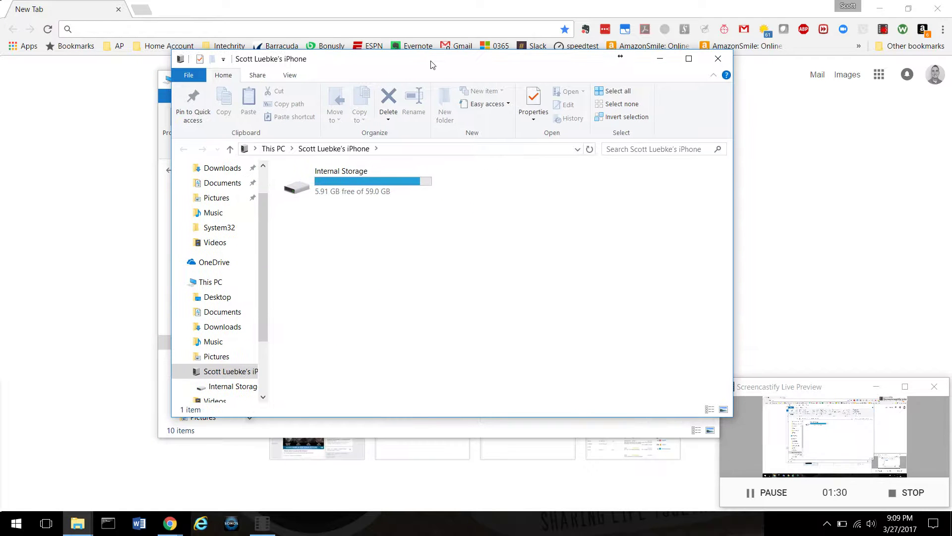
{"action": "left_click", "coordinate": [718, 58]}
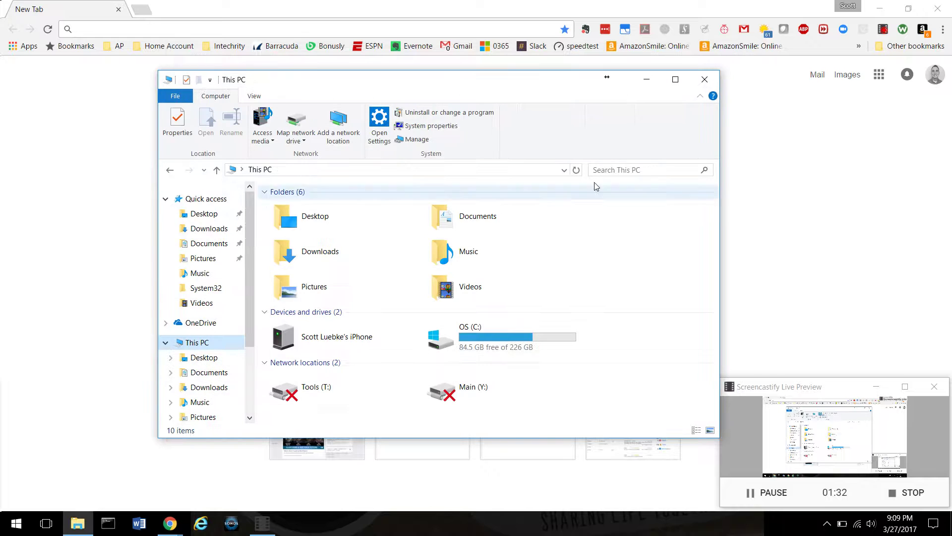
{"action": "double_click", "coordinate": [341, 340]}
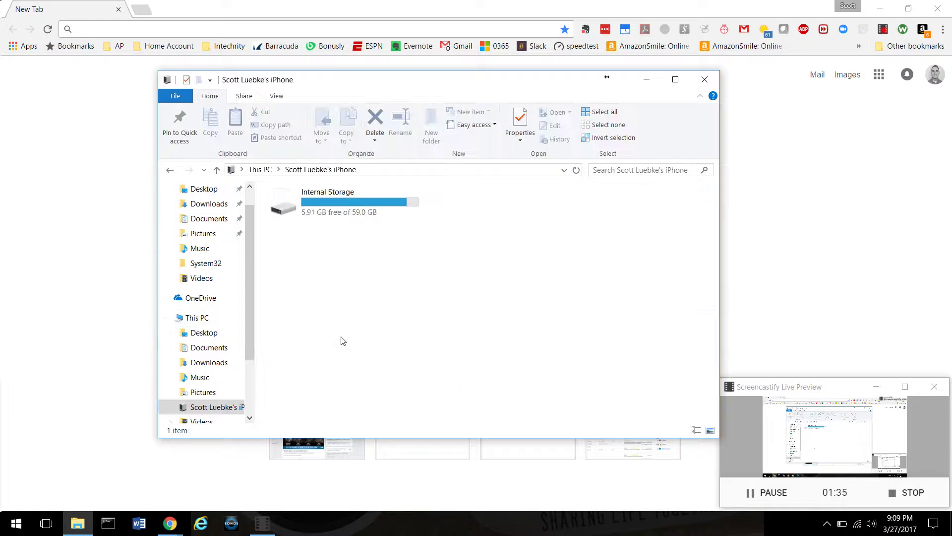
{"action": "double_click", "coordinate": [349, 200]}
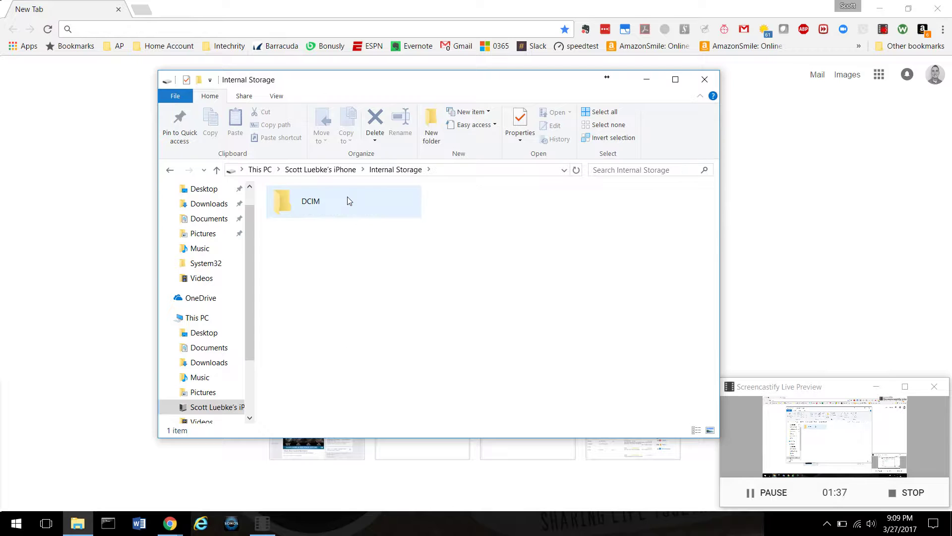
{"action": "double_click", "coordinate": [299, 212]}
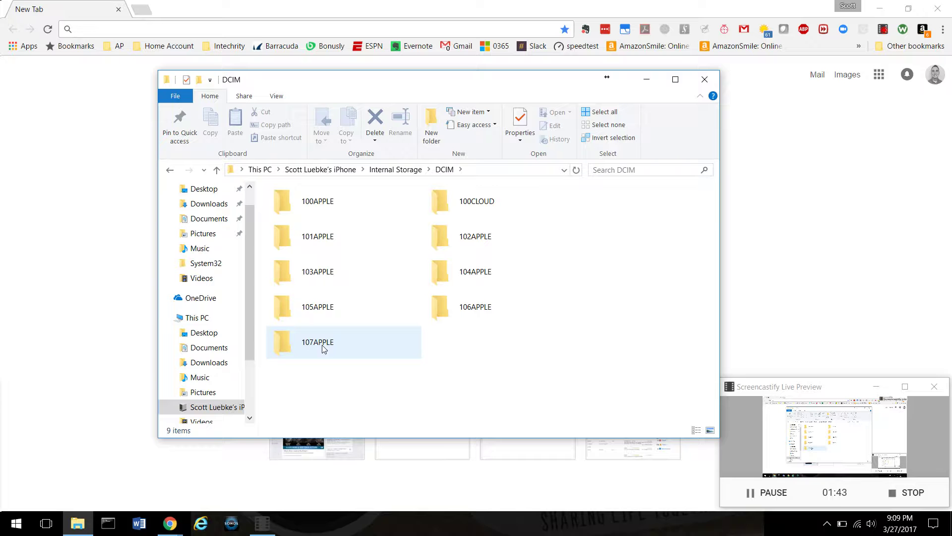
{"action": "double_click", "coordinate": [322, 344]}
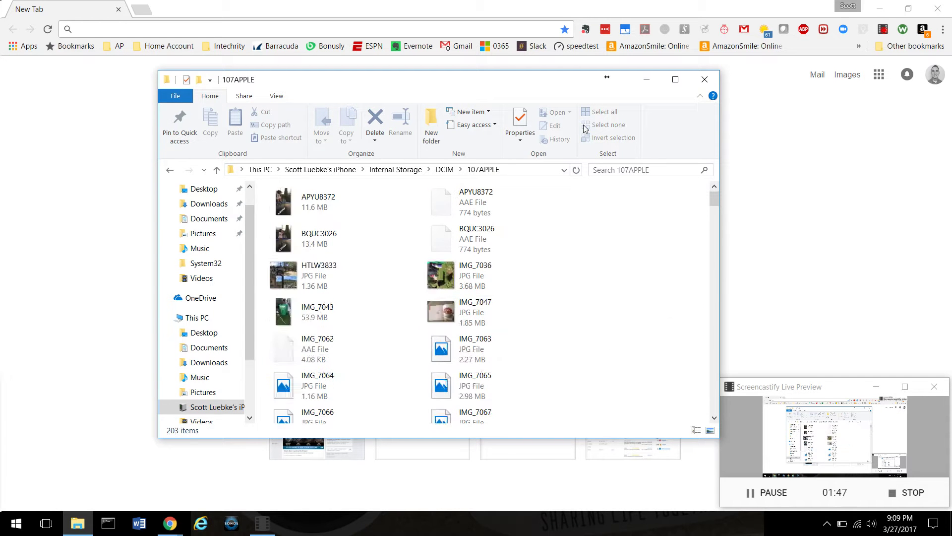
- Show 107APPLE in Details view sorted by Modified, newest first, revealing Created dates and selecting IMG_7237
{"action": "left_click", "coordinate": [696, 430]}
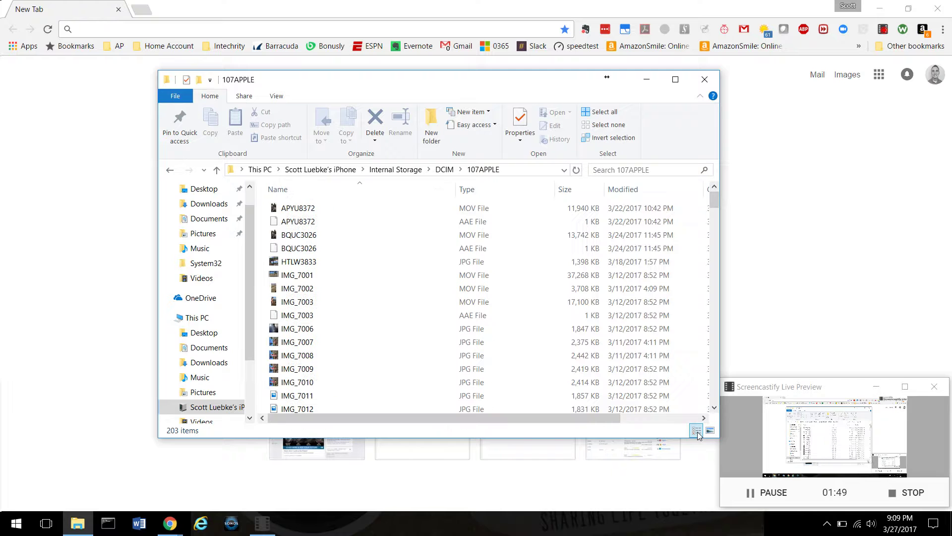
{"action": "left_click", "coordinate": [641, 182]}
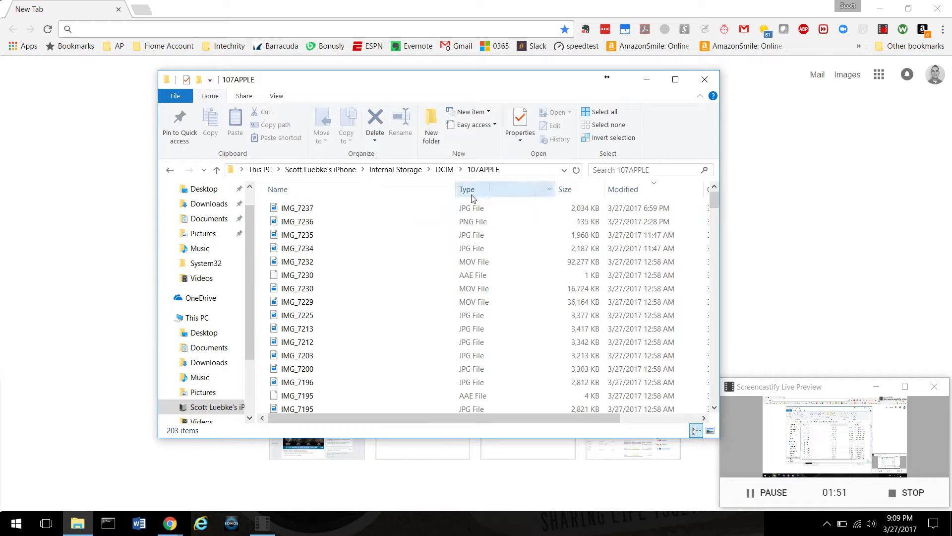
{"action": "left_click_drag", "start_coordinate": [456, 193], "coordinate": [387, 193]}
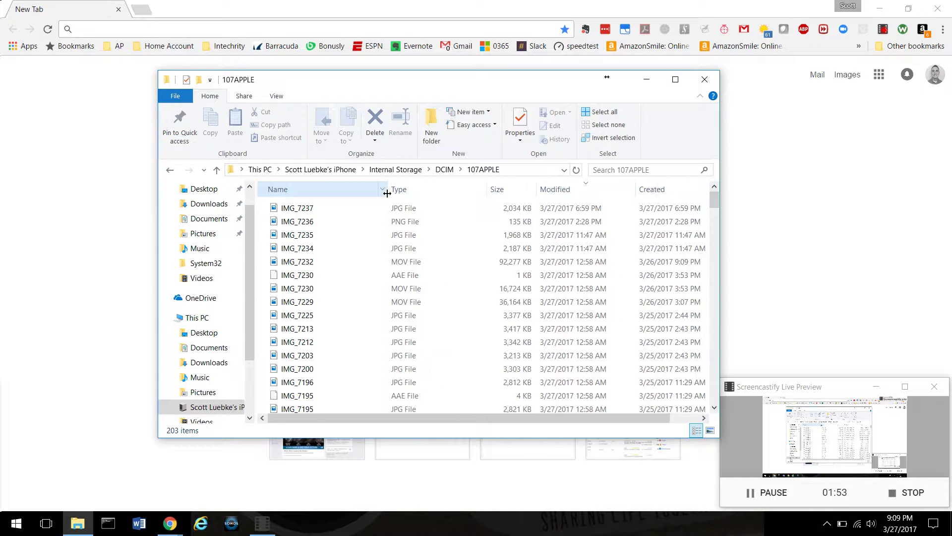
{"action": "left_click", "coordinate": [569, 213]}
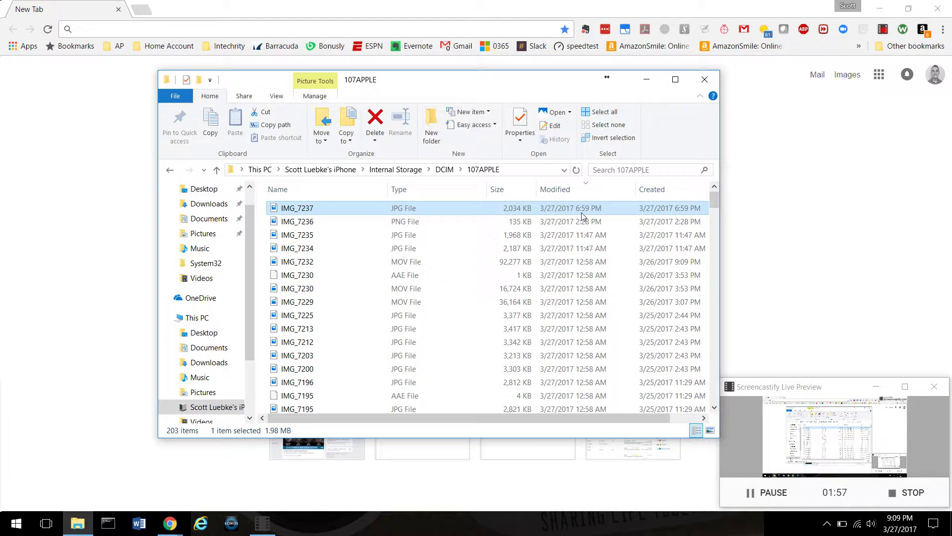
{"action": "scroll", "coordinate": [569, 266], "scroll_direction": "down", "scroll_amount": 2}
{"action": "scroll", "coordinate": [569, 266], "scroll_direction": "down", "scroll_amount": 20}
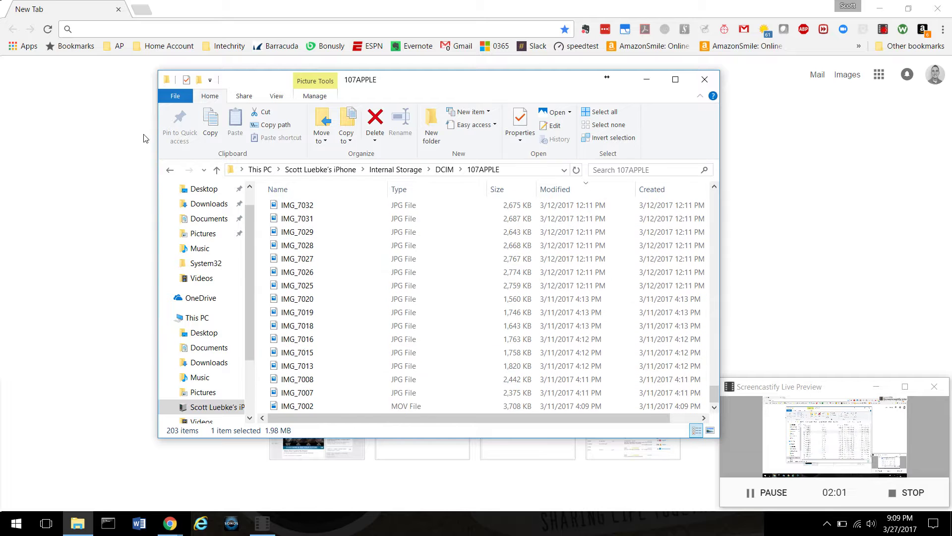
- Return to the iPhone's DCIM folder and select and copy all nine photo folders
{"action": "left_click", "coordinate": [170, 171]}
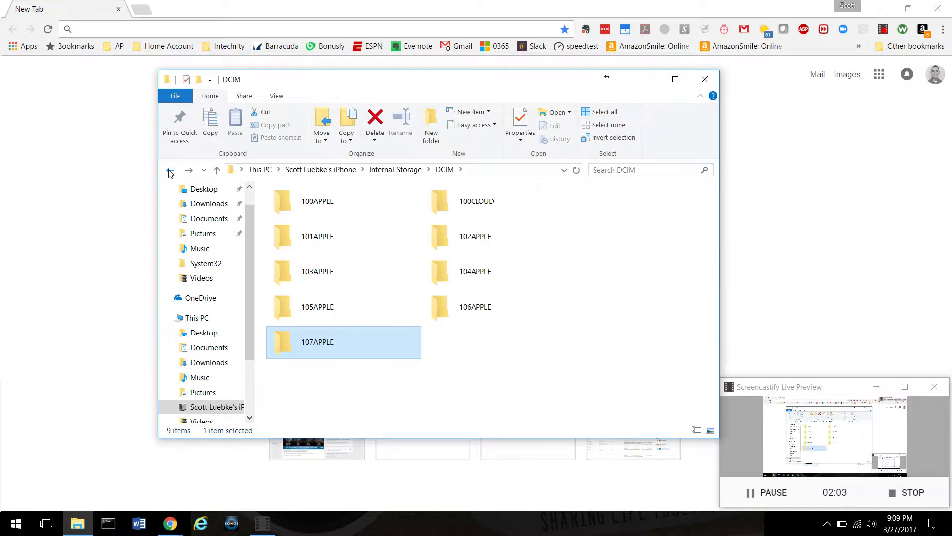
{"action": "left_click", "coordinate": [169, 171]}
{"action": "left_click", "coordinate": [194, 171]}
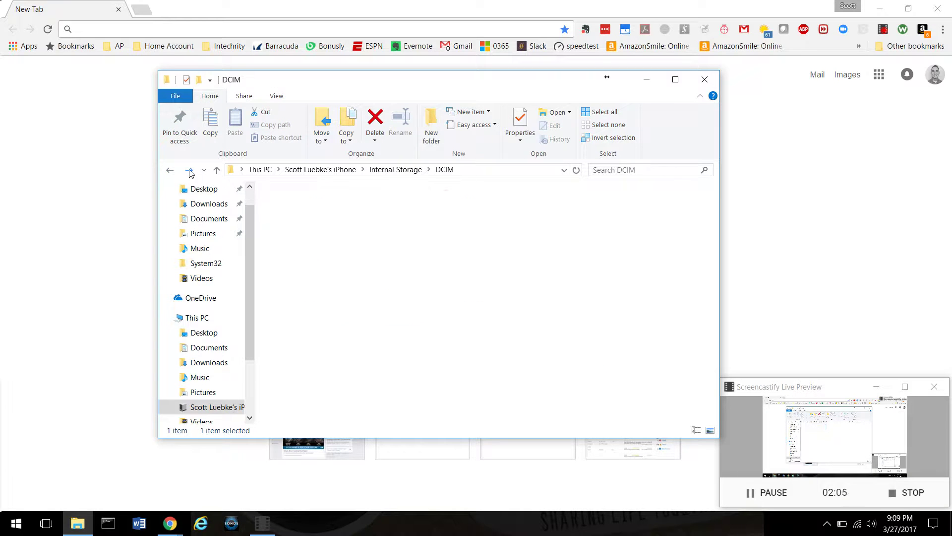
{"action": "key", "text": "ctrl+a"}
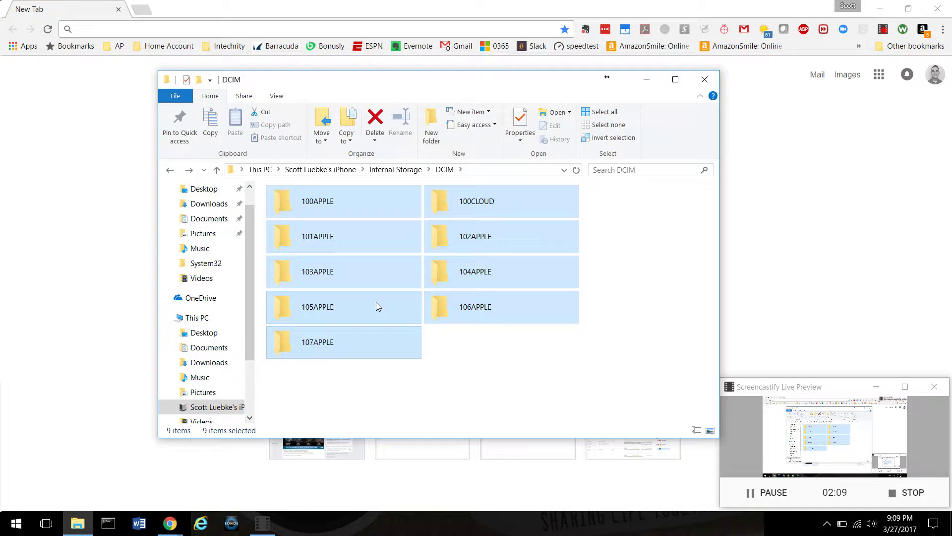
- Paste the copied folders into the Desktop folder and move the copying window aside
{"action": "left_click", "coordinate": [194, 189]}
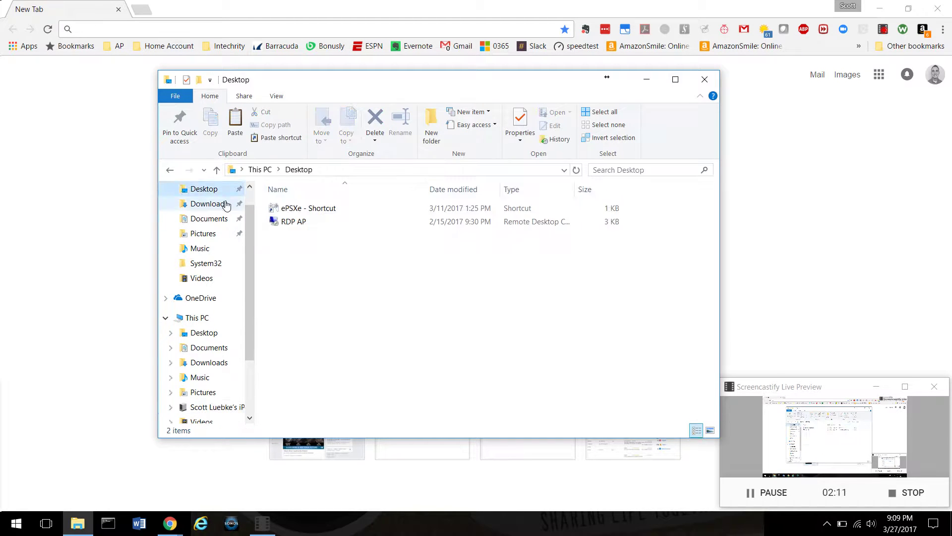
{"action": "right_click", "coordinate": [327, 312]}
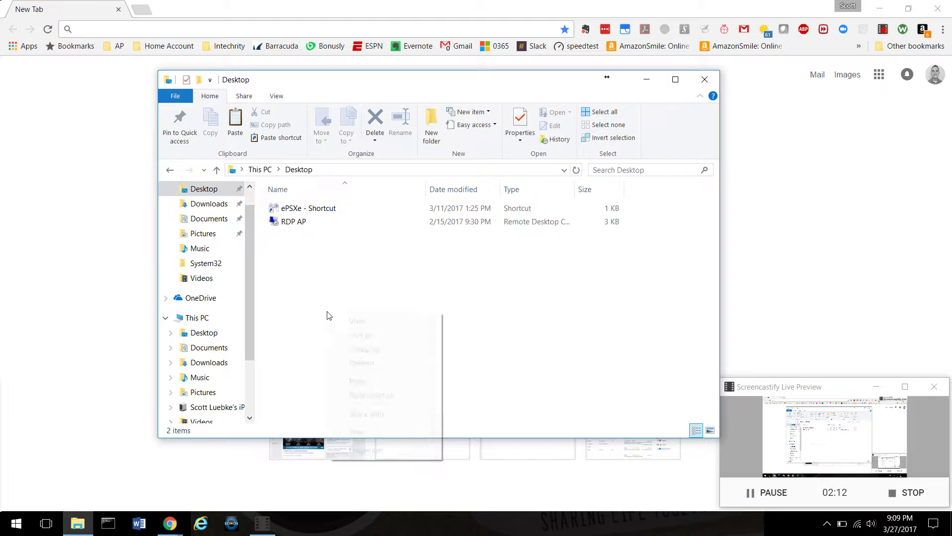
{"action": "left_click", "coordinate": [370, 381]}
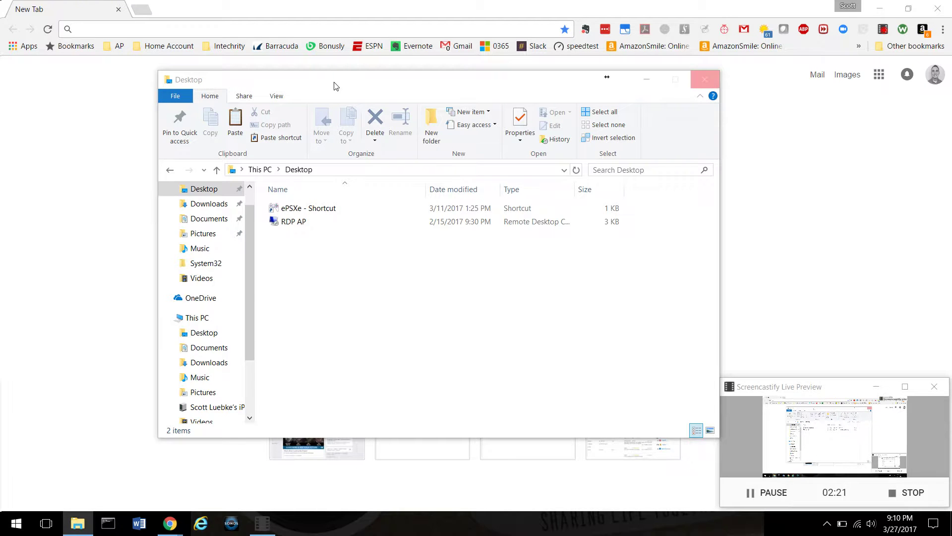
{"action": "left_click_drag", "start_coordinate": [417, 79], "coordinate": [469, 81]}
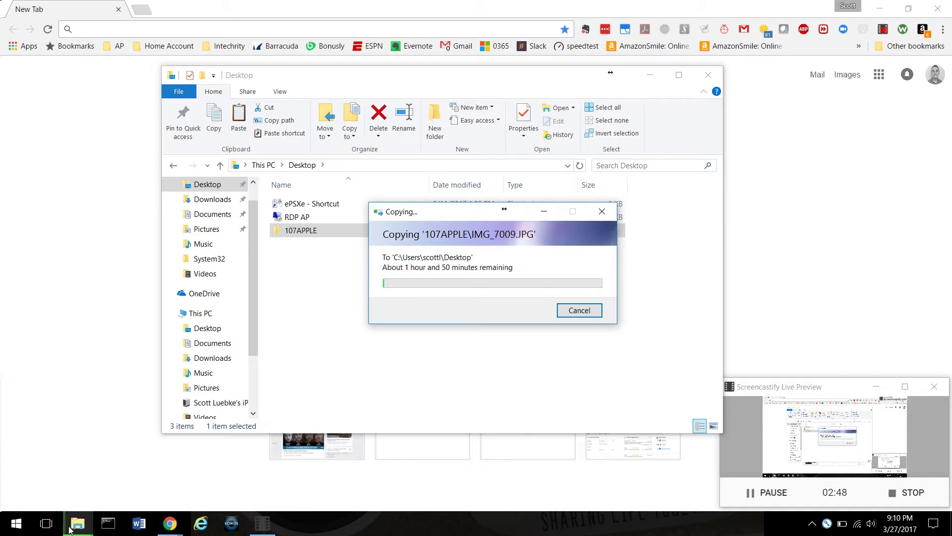
- Bring the Desktop window forward, then open a new File Explorer window from the taskbar jump list
{"action": "mouse_move", "coordinate": [77, 524]}
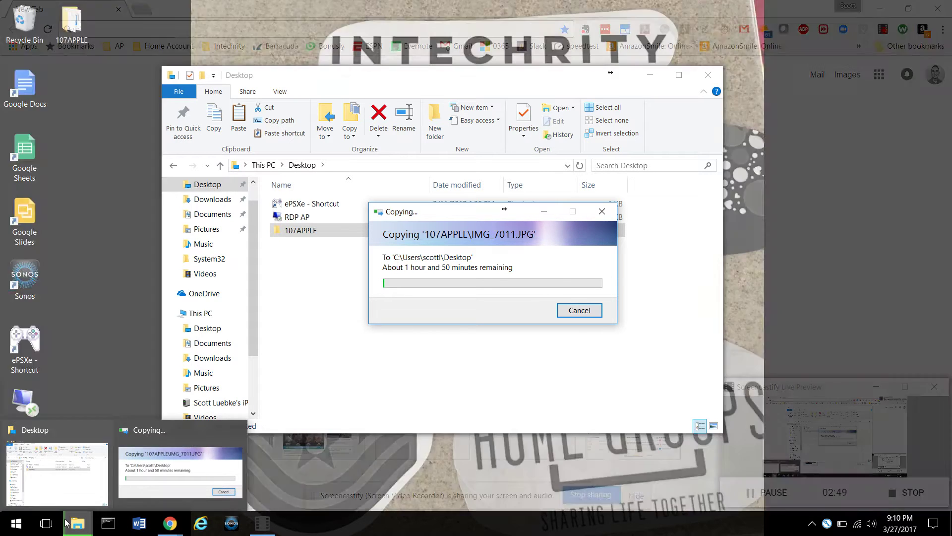
{"action": "left_click", "coordinate": [72, 495]}
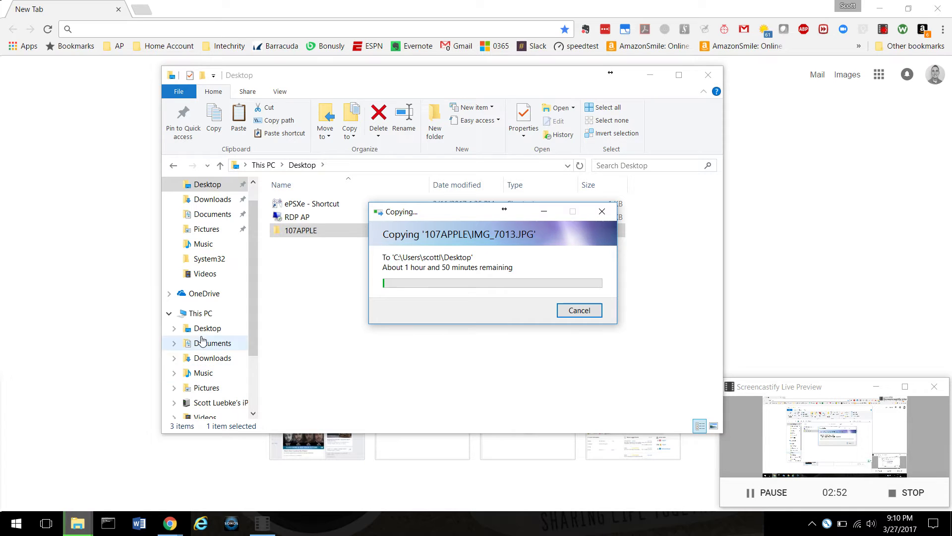
{"action": "right_click", "coordinate": [78, 527]}
{"action": "left_click", "coordinate": [57, 462]}
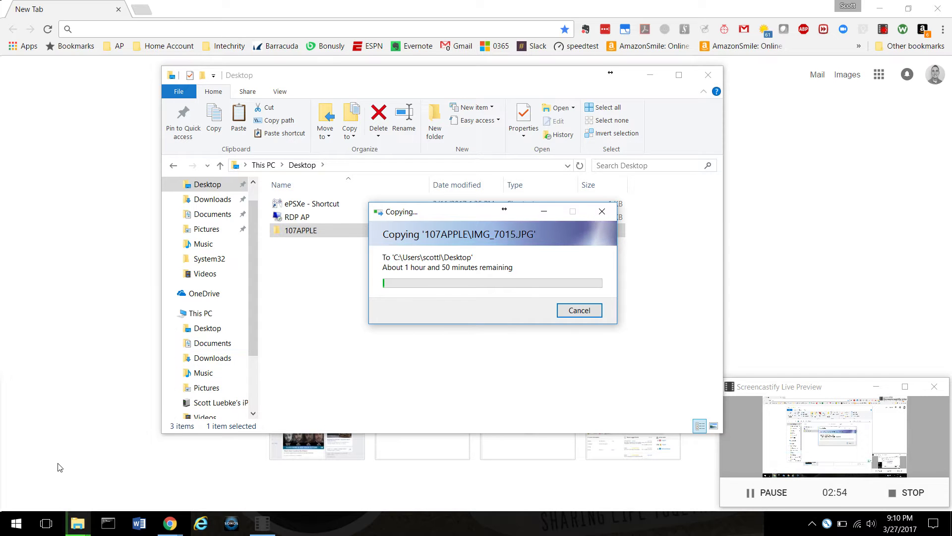
- In the new window, browse This PC > iPhone > Internal Storage > DCIM and select all nine folders, then dismiss the menu
{"action": "left_click", "coordinate": [232, 354]}
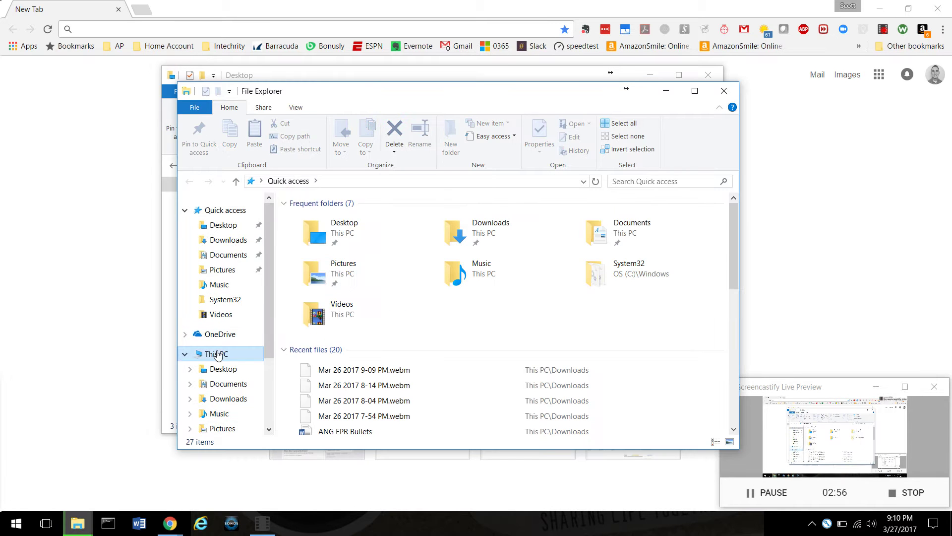
{"action": "double_click", "coordinate": [350, 349]}
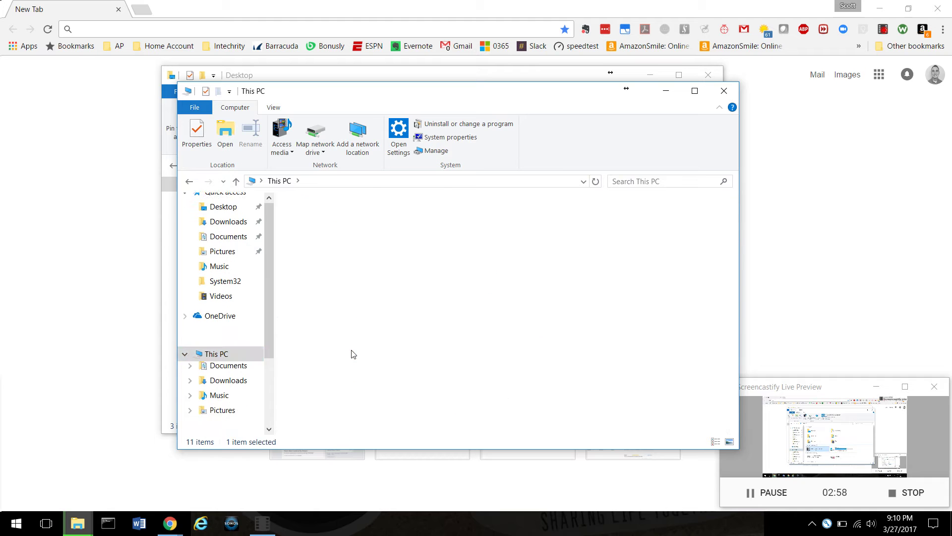
{"action": "double_click", "coordinate": [334, 214]}
{"action": "double_click", "coordinate": [333, 213]}
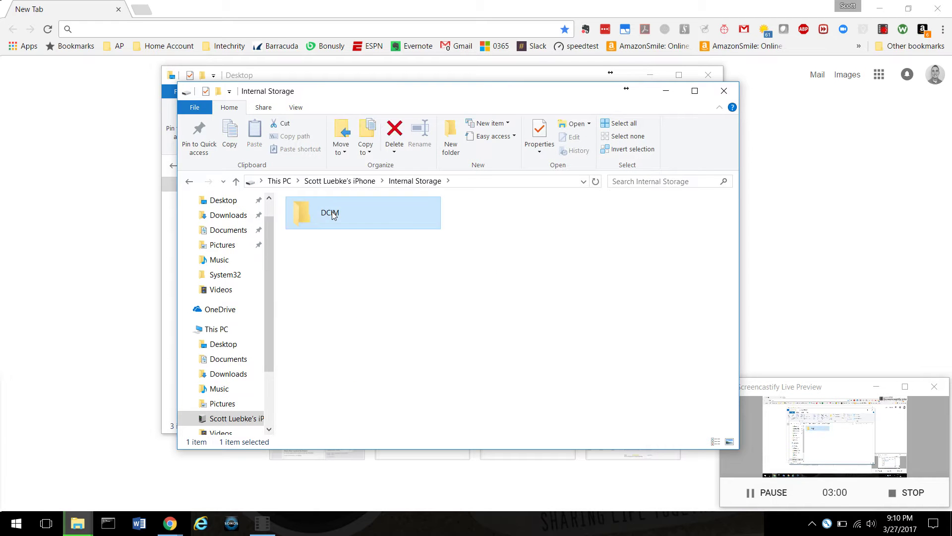
{"action": "key", "text": "ctrl+a"}
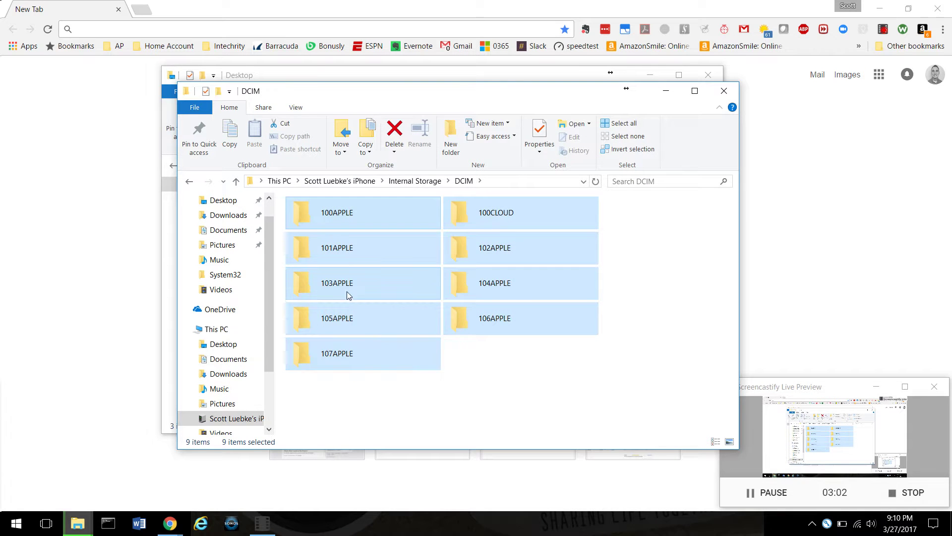
{"action": "right_click", "coordinate": [332, 289]}
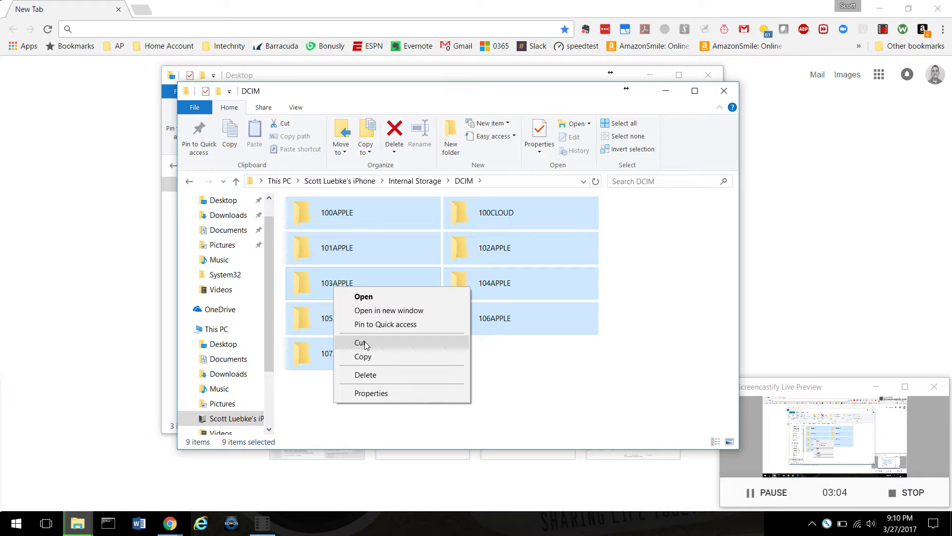
{"action": "left_click", "coordinate": [628, 395]}
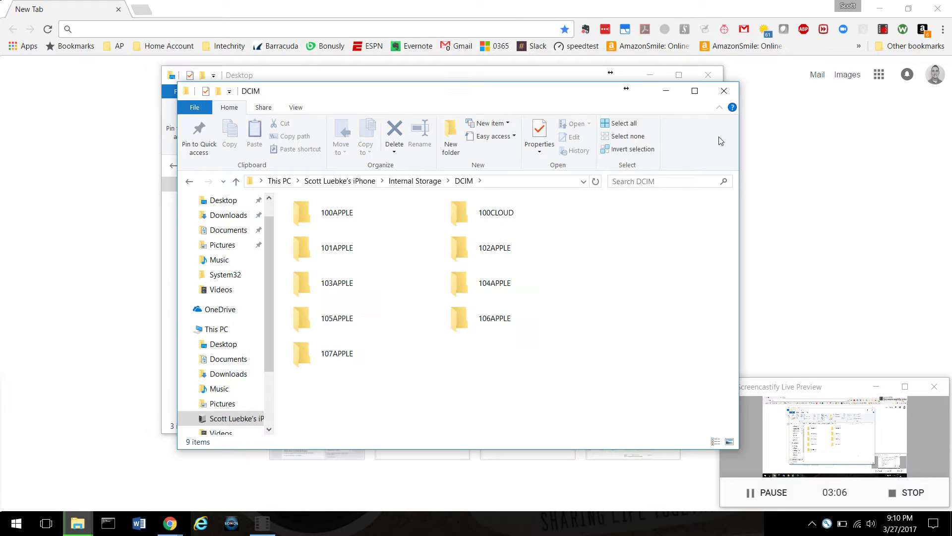
- Close the DCIM window and move the 107APPLE copy progress dialog to a new position
{"action": "left_click", "coordinate": [724, 92]}
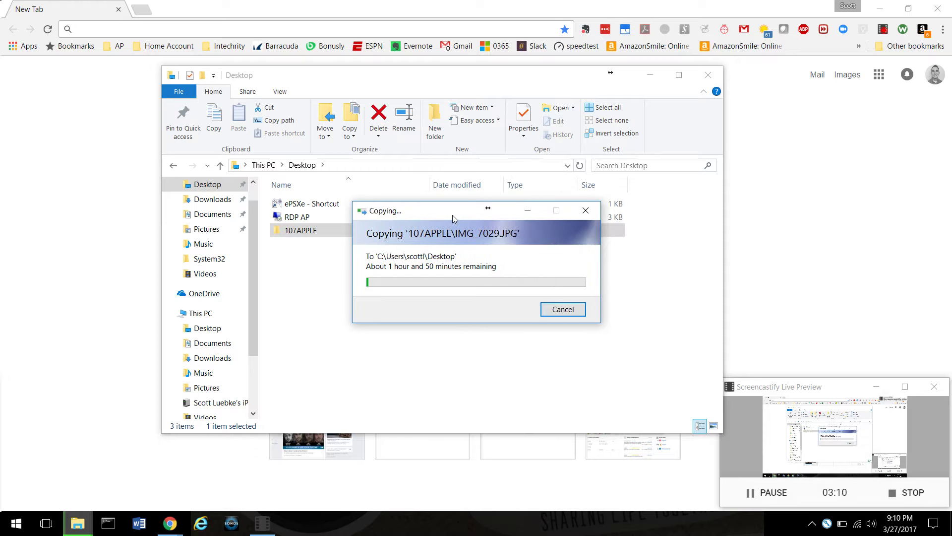
{"action": "left_click_drag", "start_coordinate": [452, 216], "coordinate": [427, 236]}
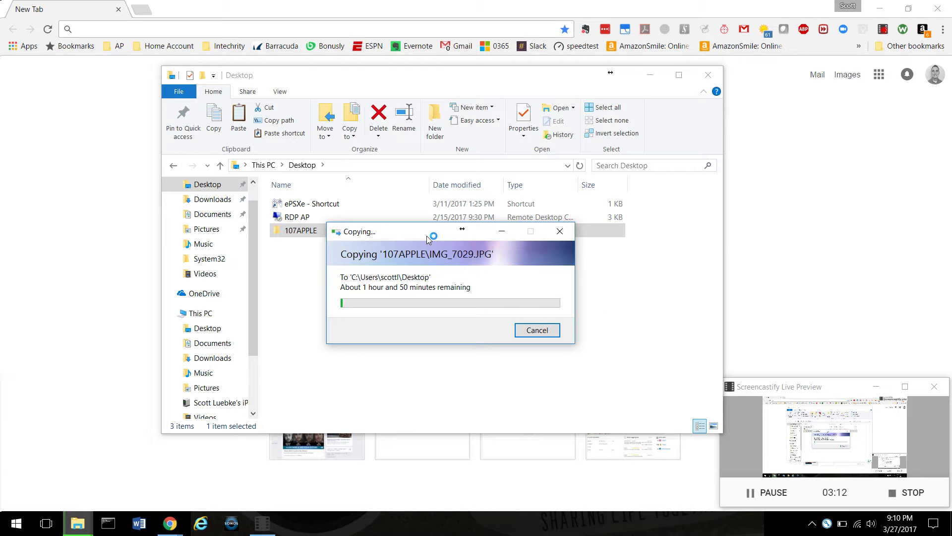